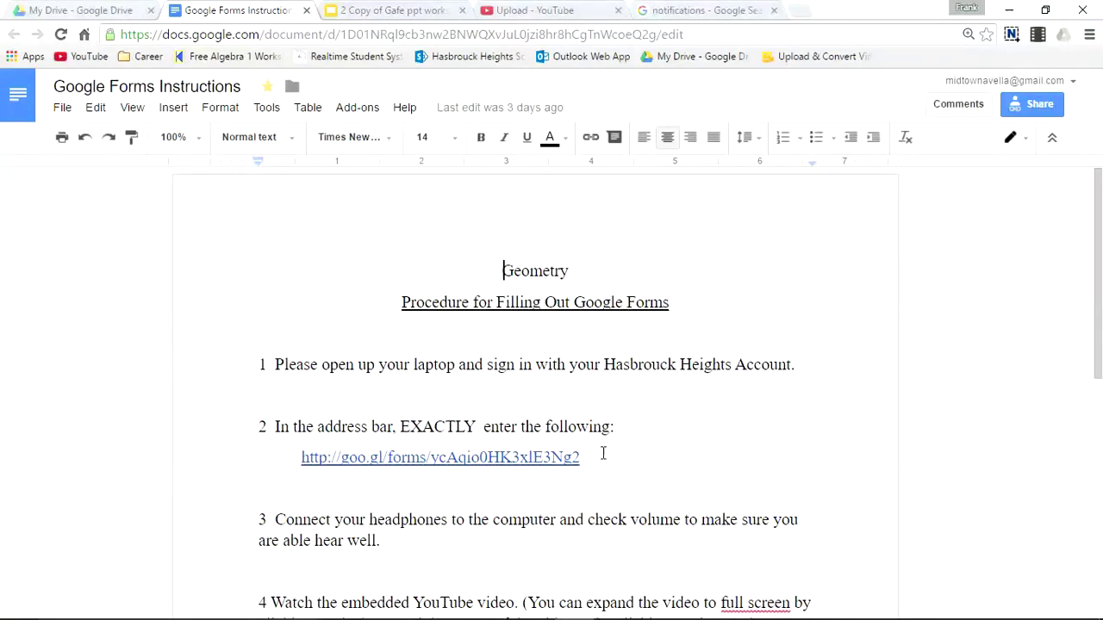
- Open the revision history of the Google Forms Instructions document and display its oldest version, December 2, 7:55 AM
left_click_drag(589, 458, 233, 451)
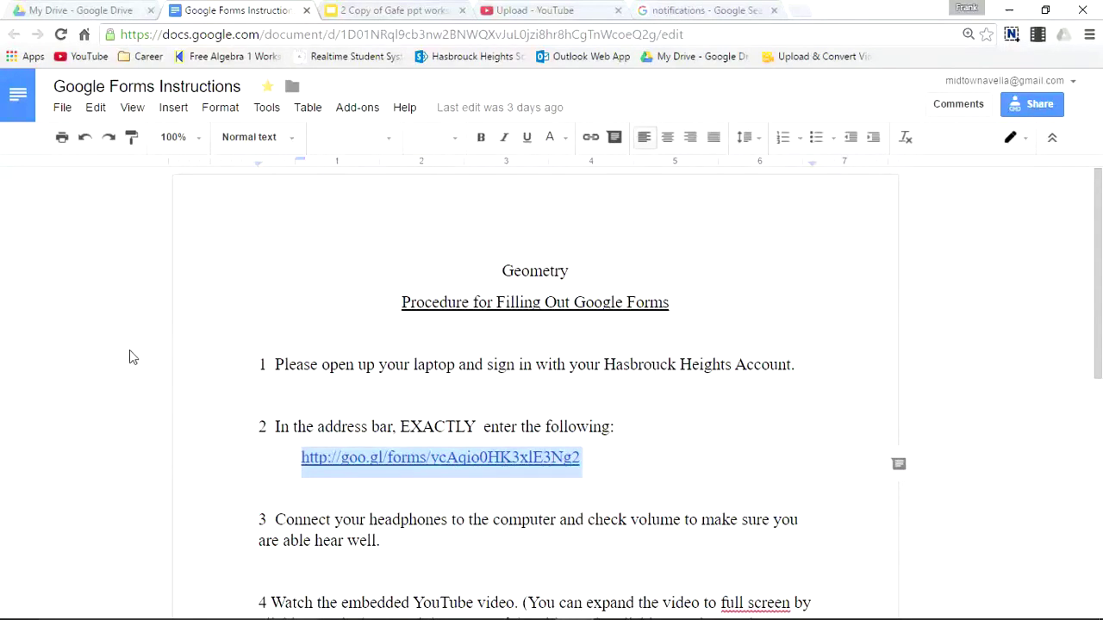
left_click(63, 110)
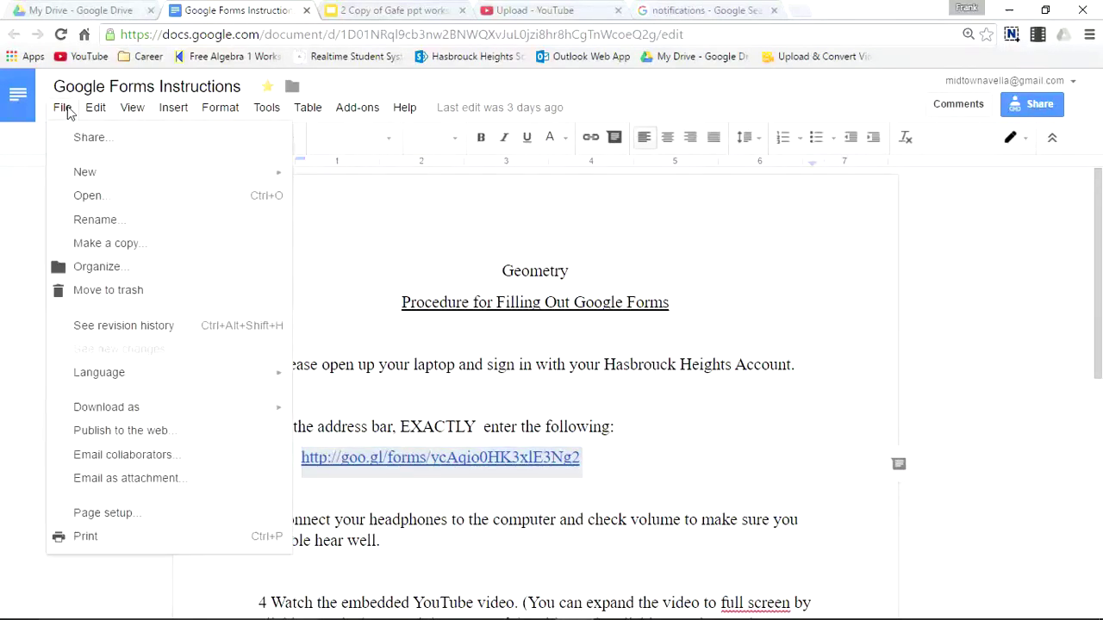
left_click(108, 327)
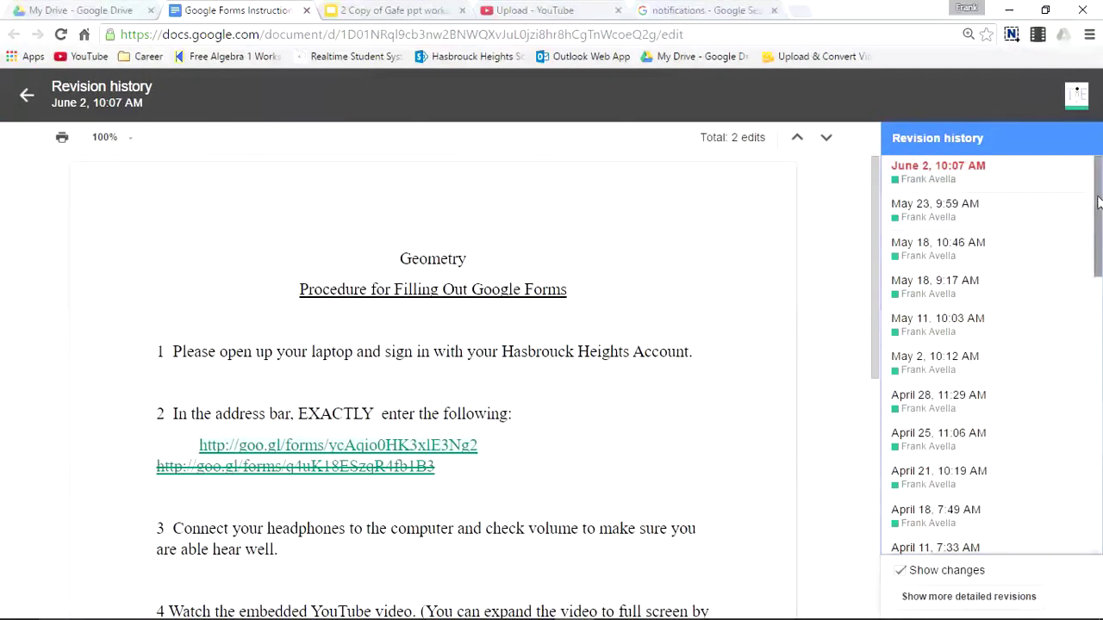
left_click_drag(1100, 203, 1099, 504)
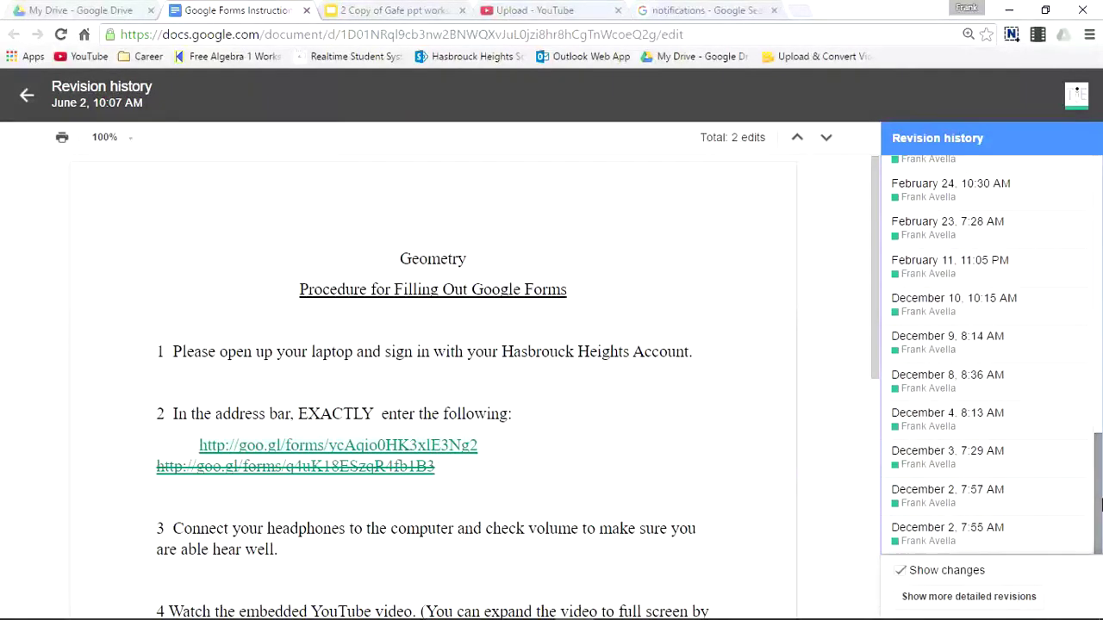
left_click(961, 534)
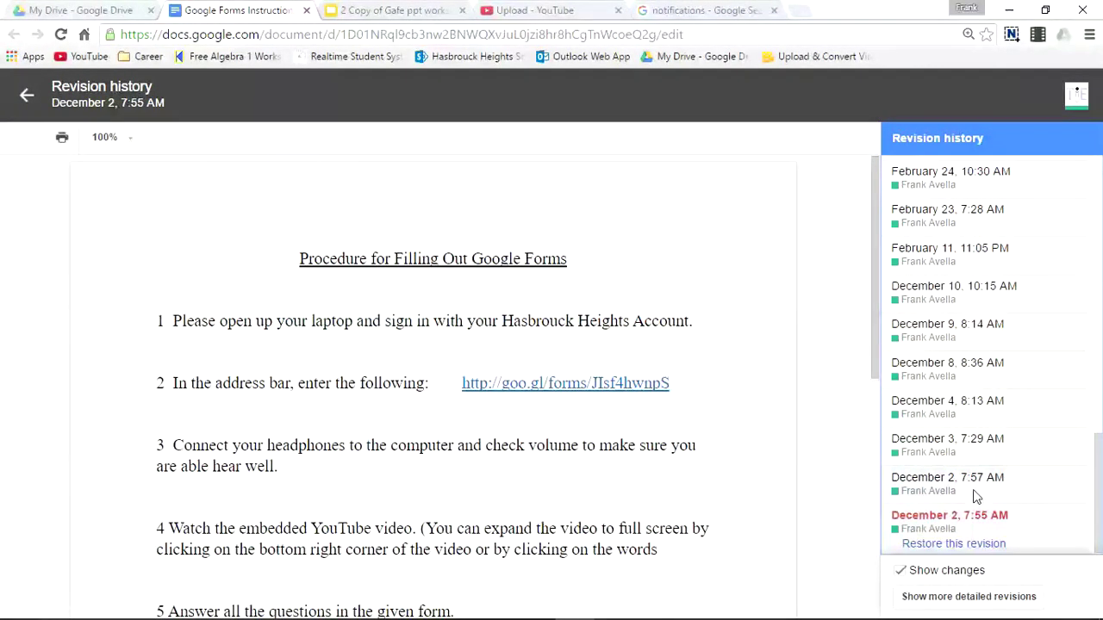
- Compare the December 2, 7:57 AM version with the 7:55 AM one, examining the wording of instruction 2
left_click(972, 489)
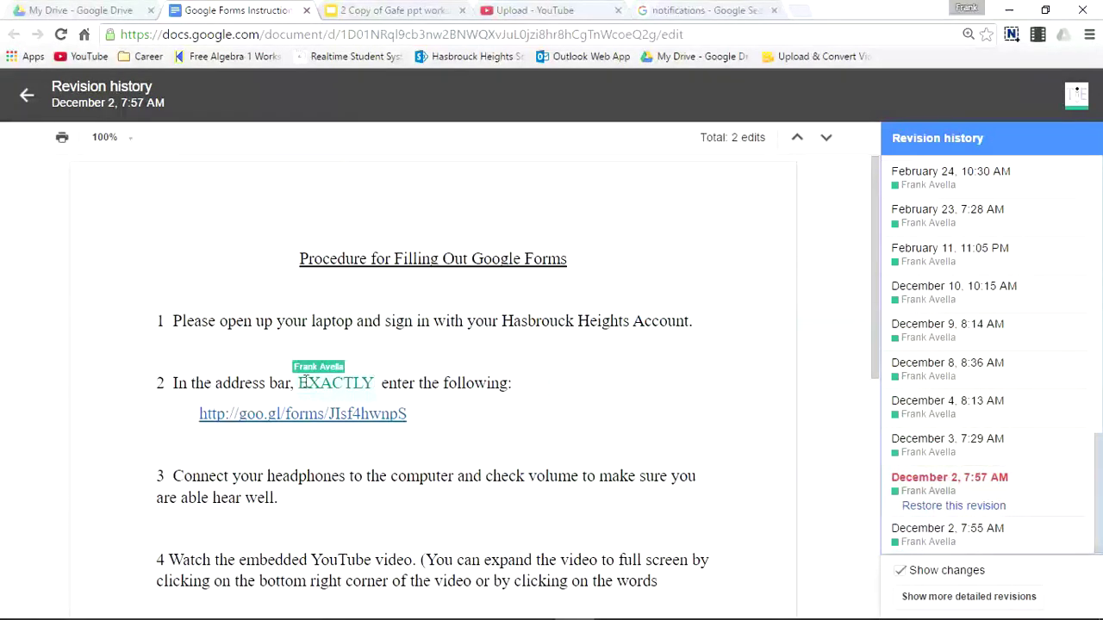
left_click(965, 539)
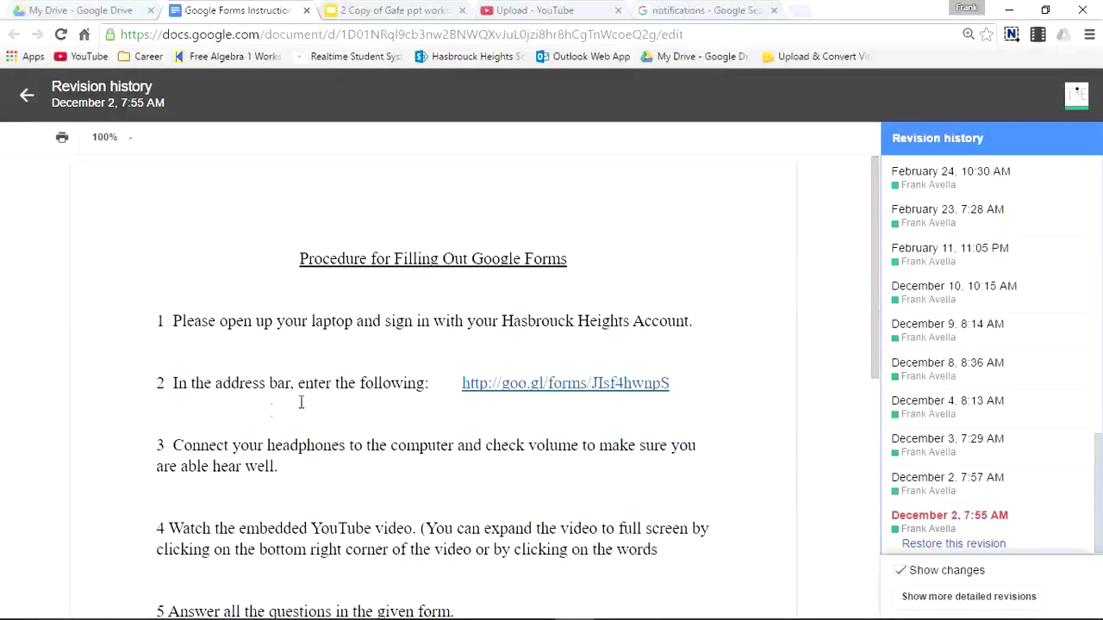
left_click(935, 485)
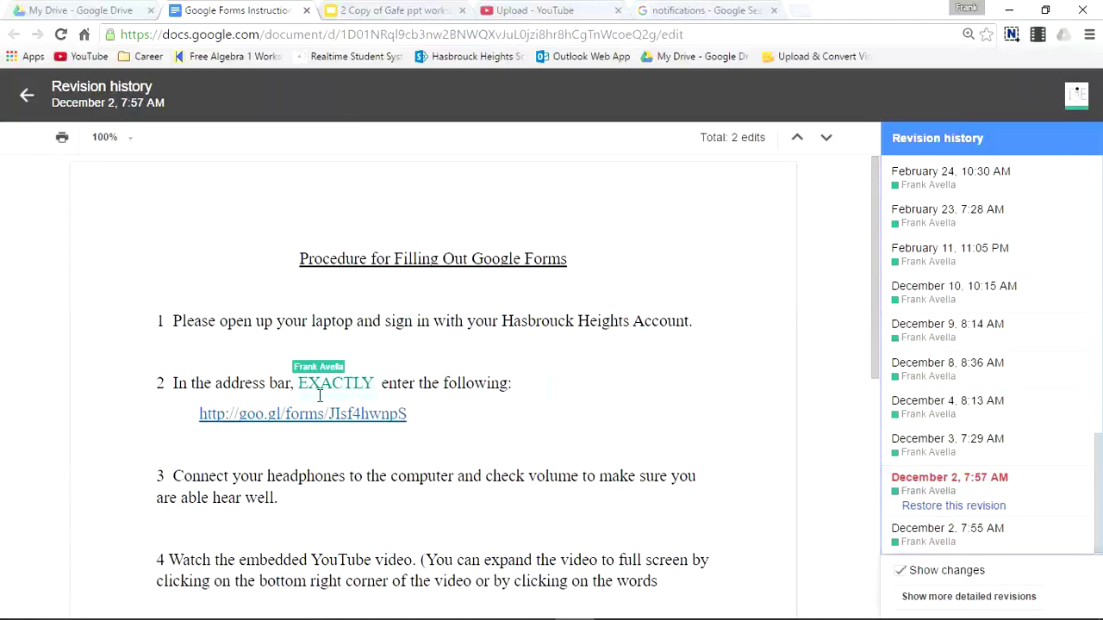
- View the successive versions from December 3, 7:29 AM through December 10, 10:15 AM to examine how the form link changed
left_click(978, 443)
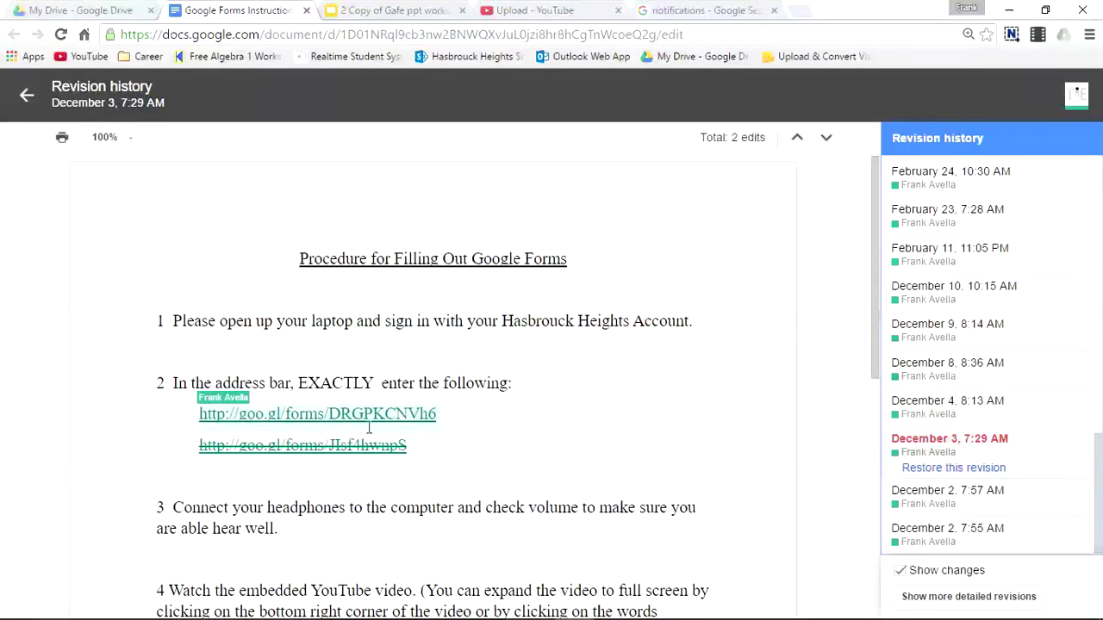
left_click(997, 412)
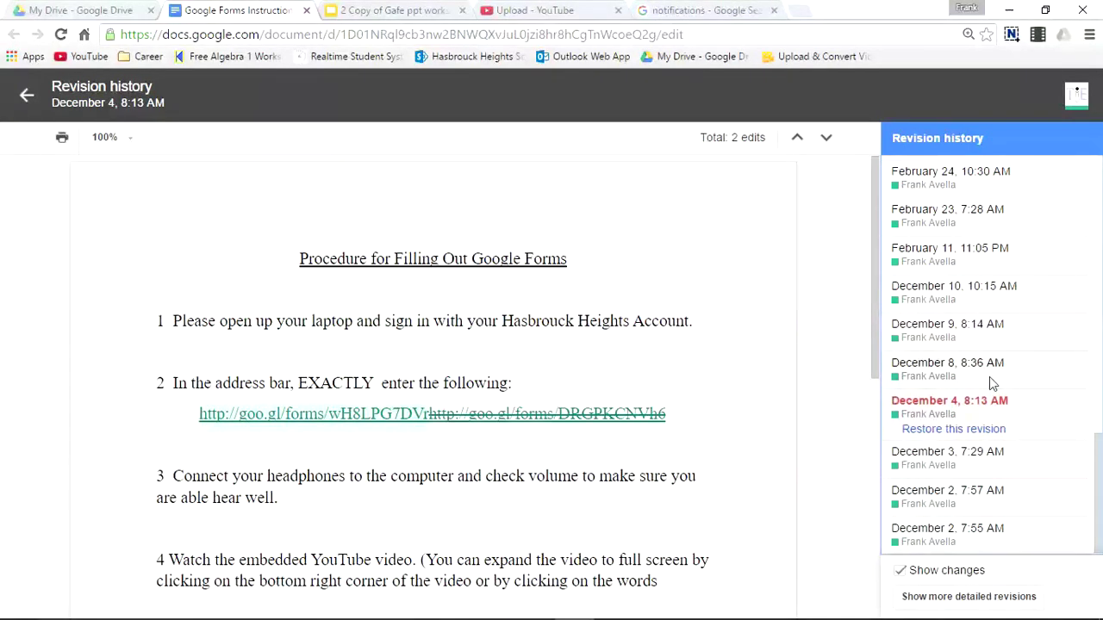
left_click(989, 379)
left_click(991, 344)
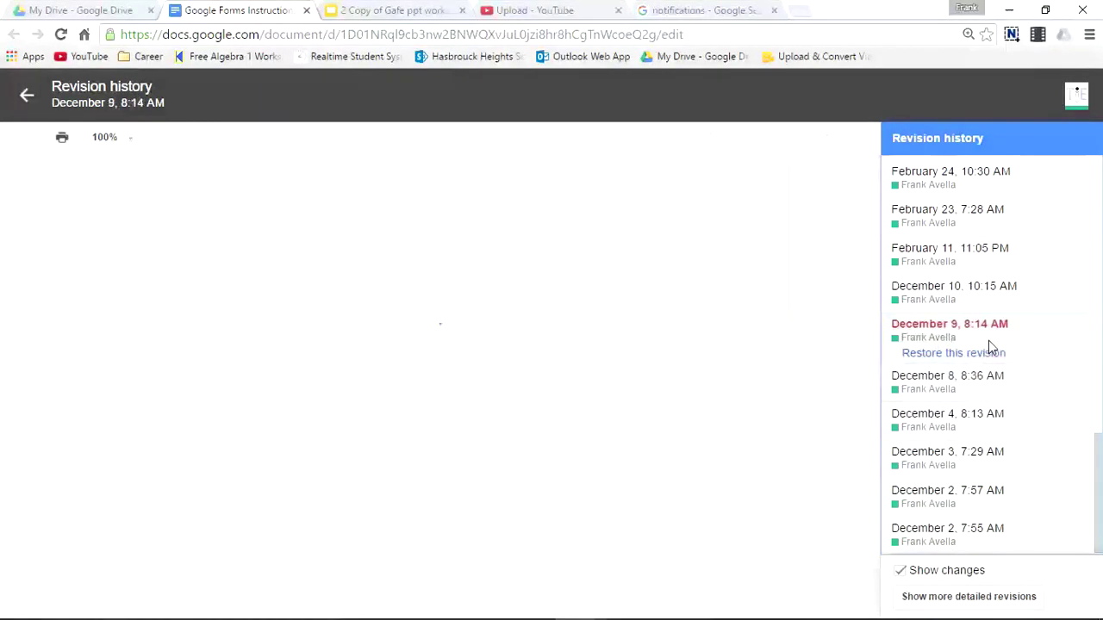
left_click(987, 310)
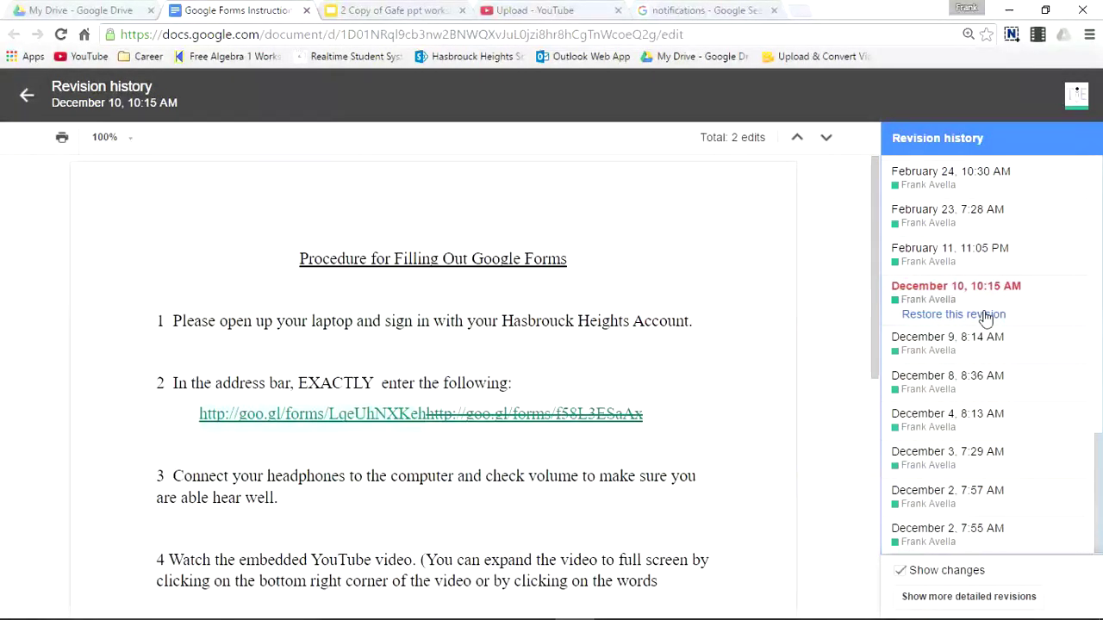
- Switch to the Quiz Scientific Notation & Periodic Trends document and open its revision history
key("ctrl+w")
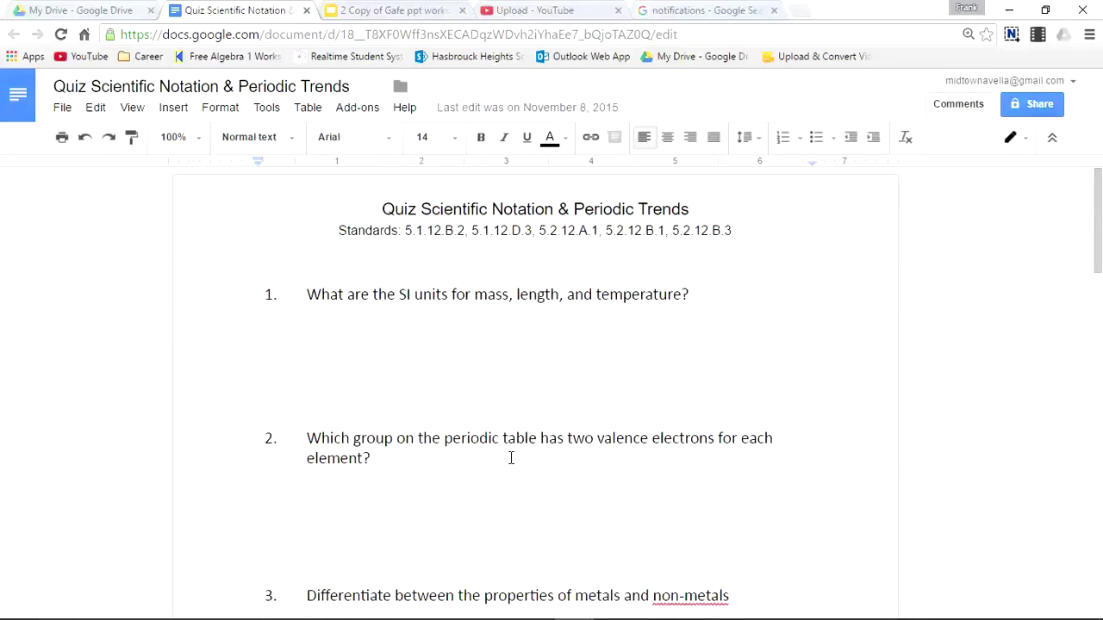
left_click(64, 111)
left_click(126, 327)
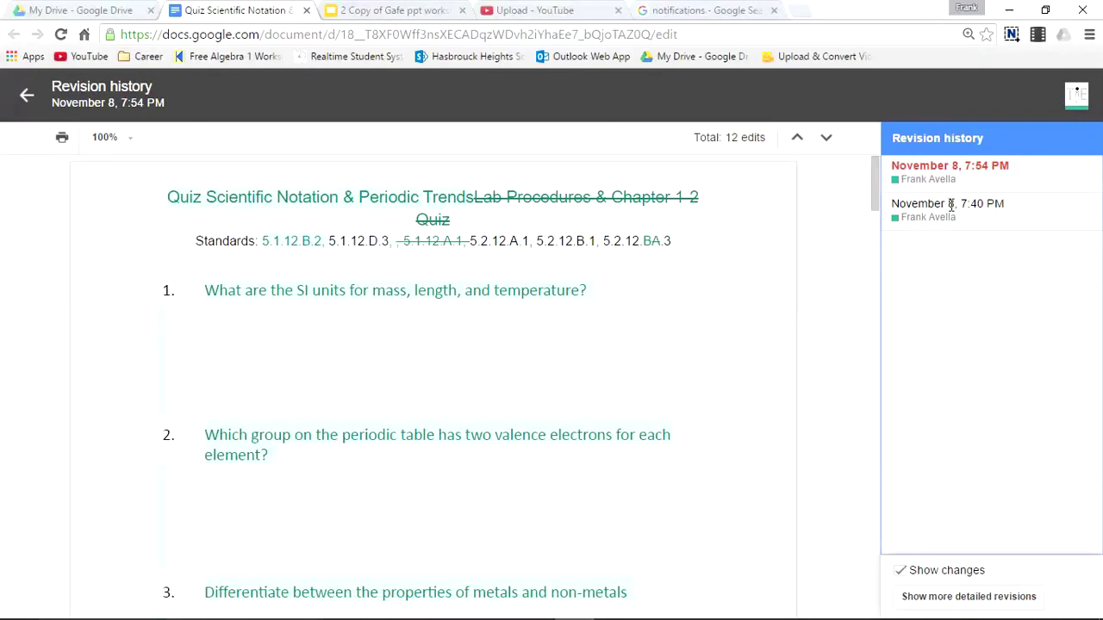
- Step through every marked edit in the November 8, 7:54 PM version, from the first to the last
left_click(796, 138)
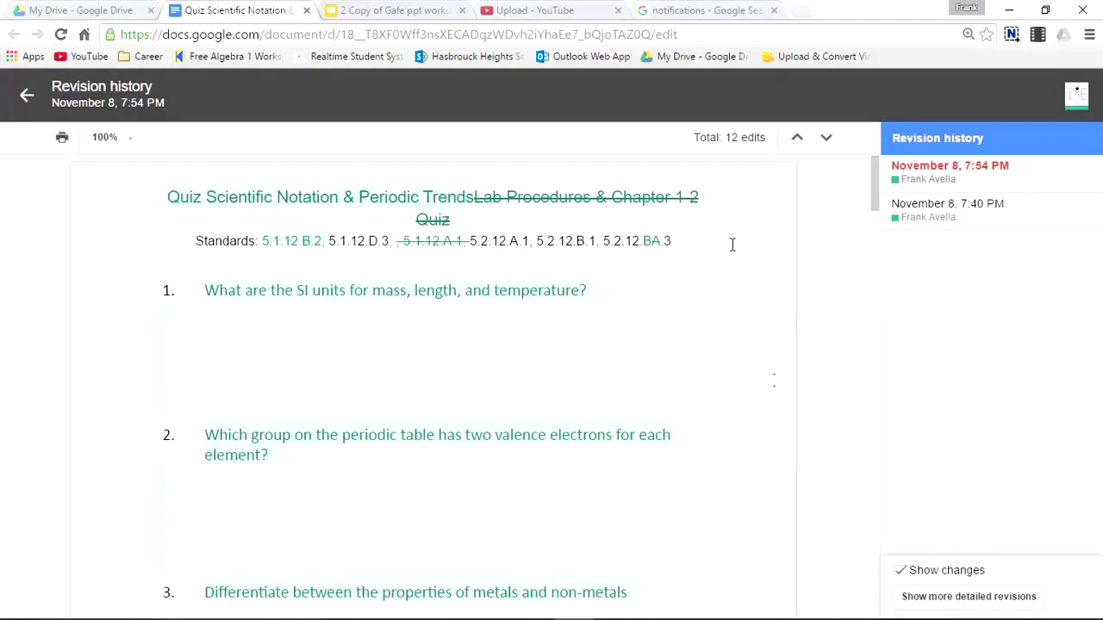
left_click(823, 140)
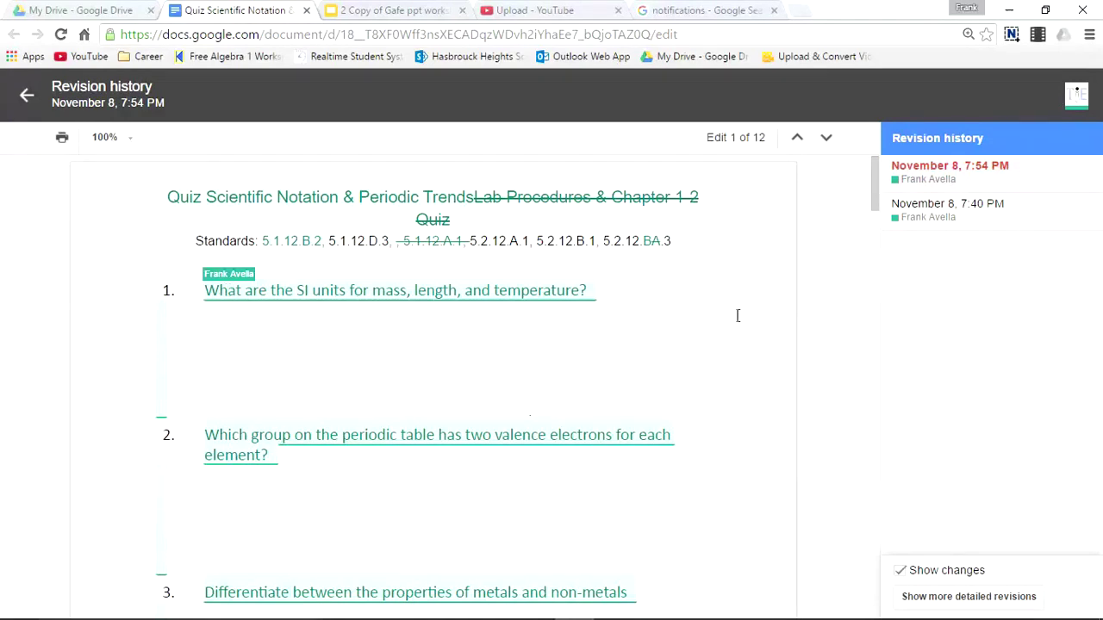
left_click(826, 139)
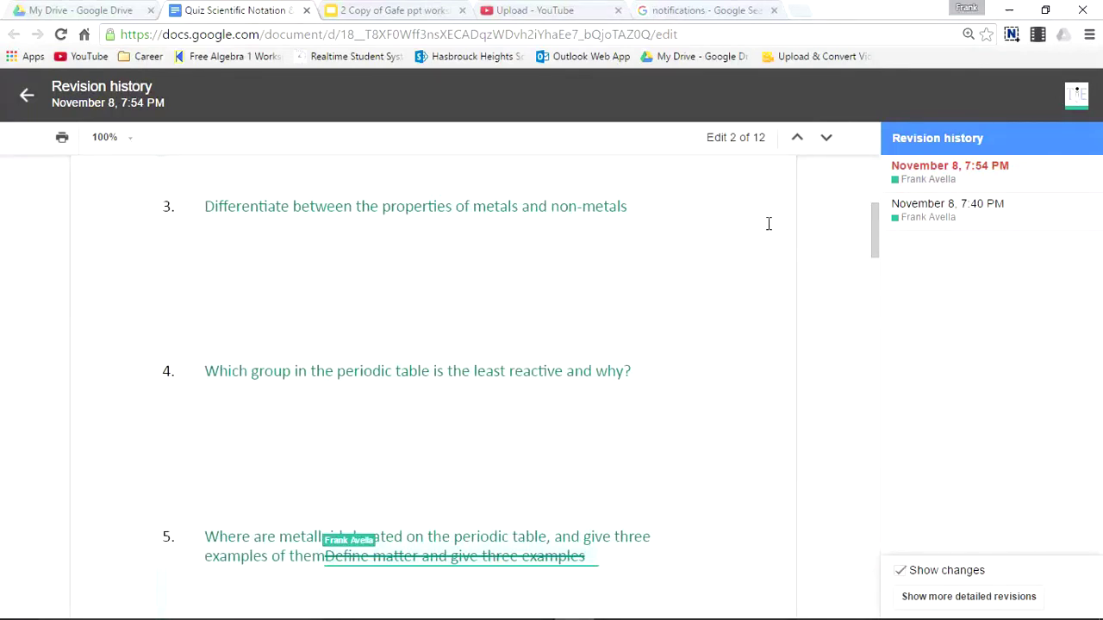
left_click(825, 139)
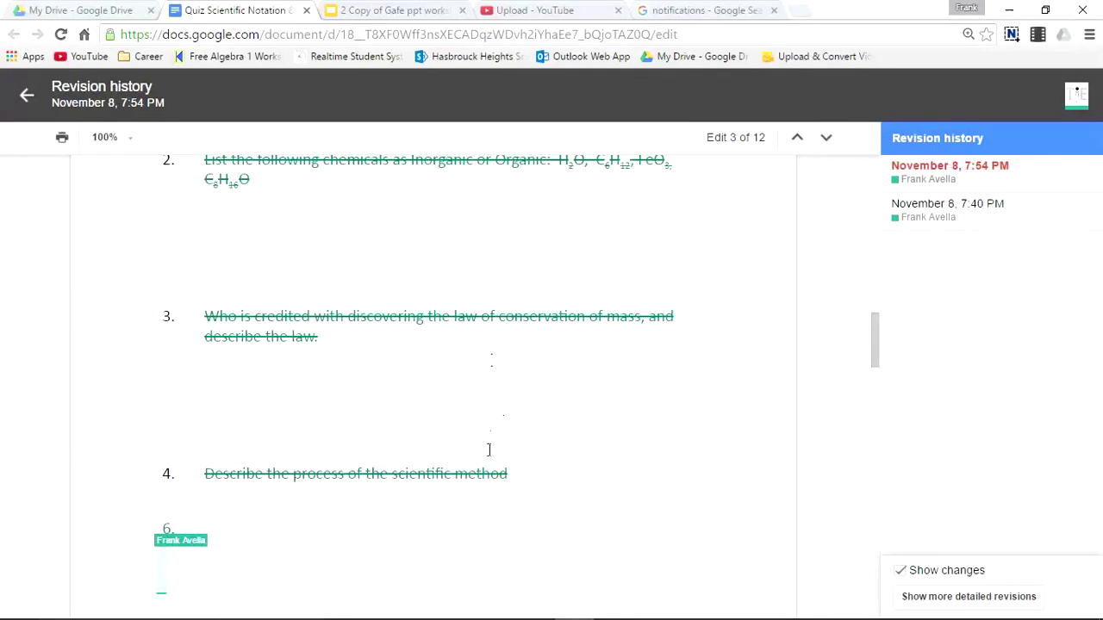
left_click(827, 141)
left_click(829, 146)
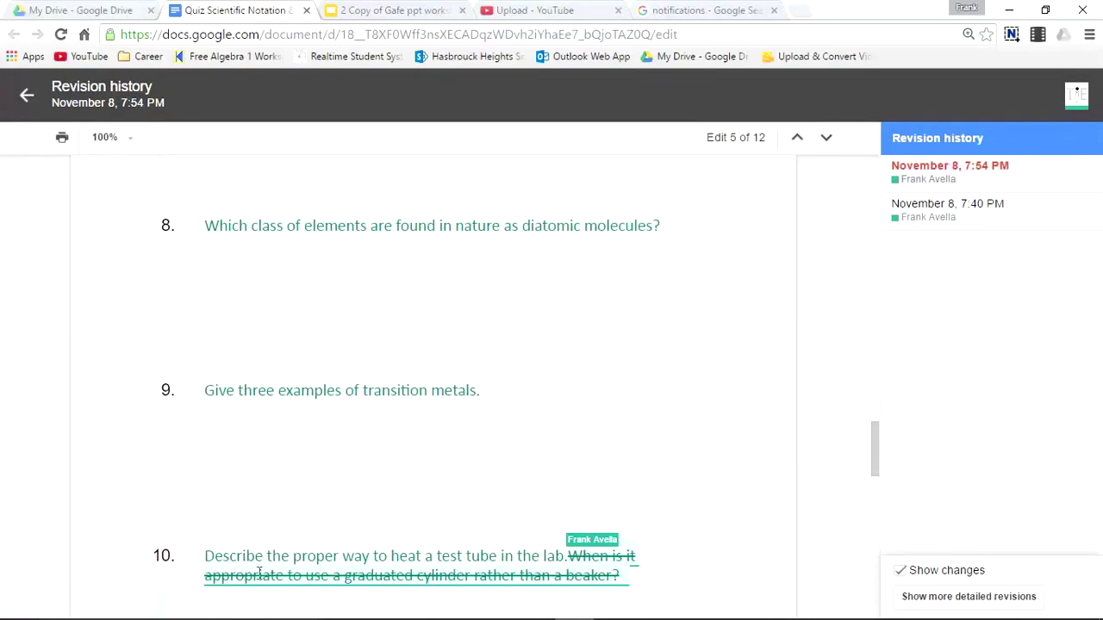
left_click(825, 140)
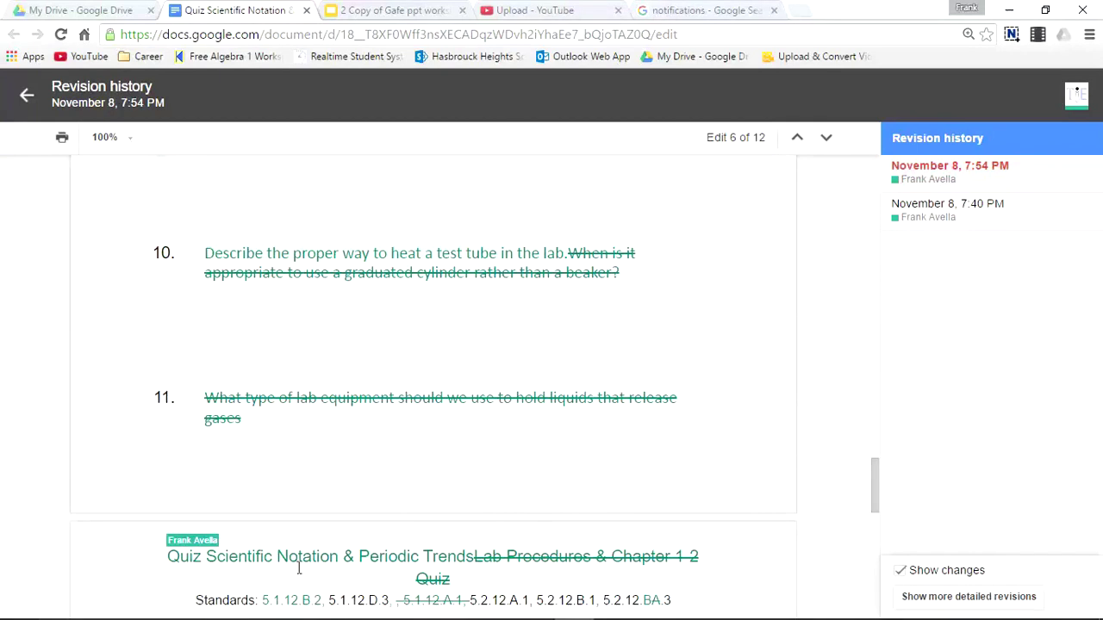
left_click(827, 141)
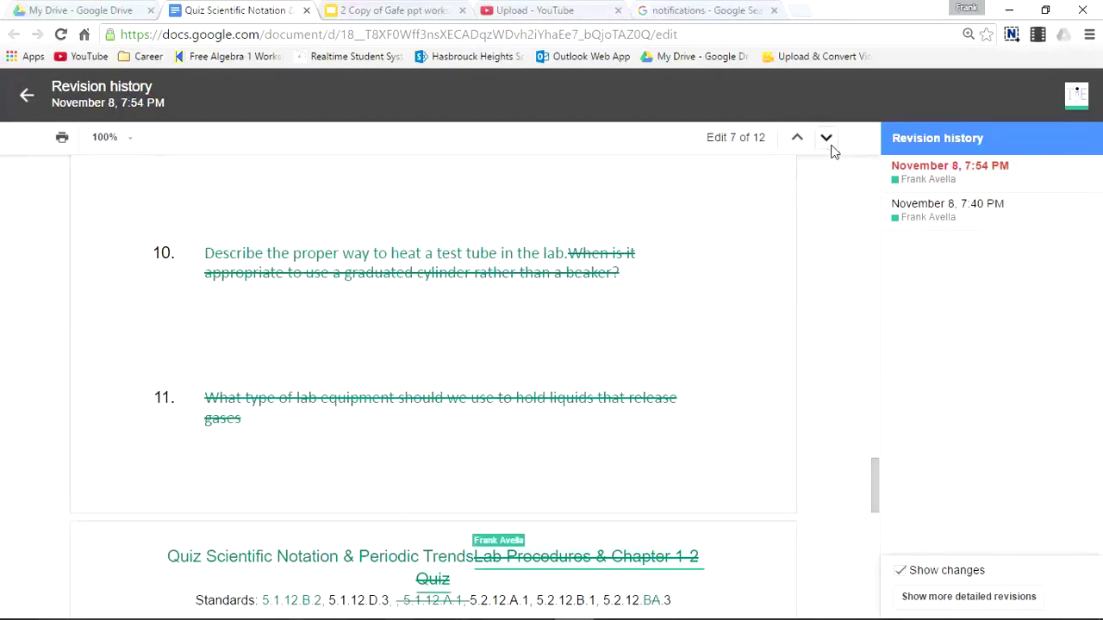
left_click(827, 141)
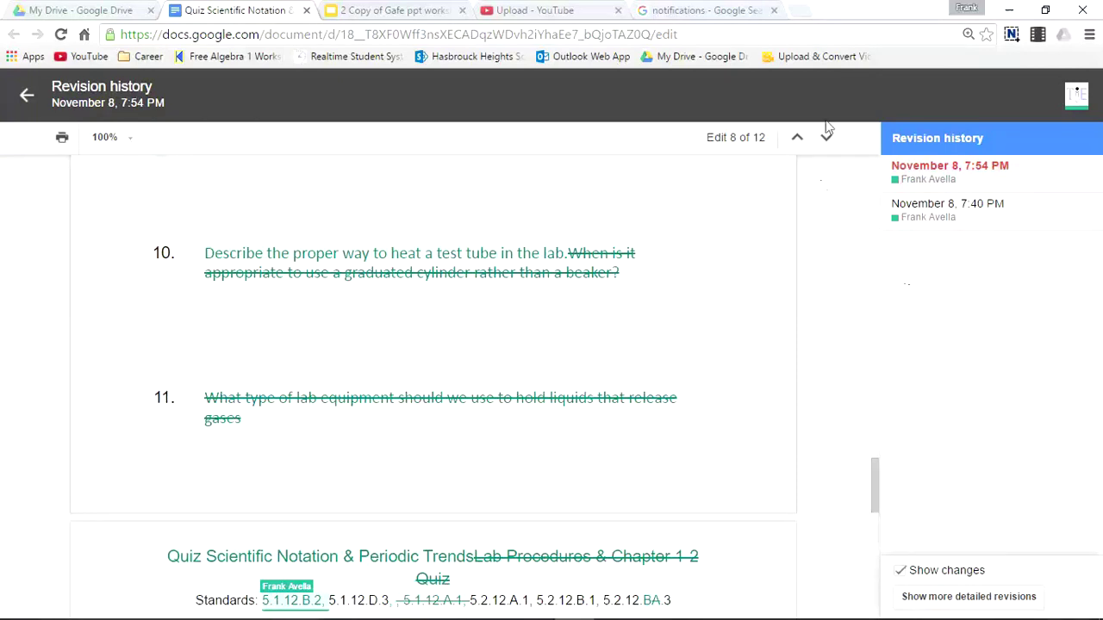
left_click(826, 148)
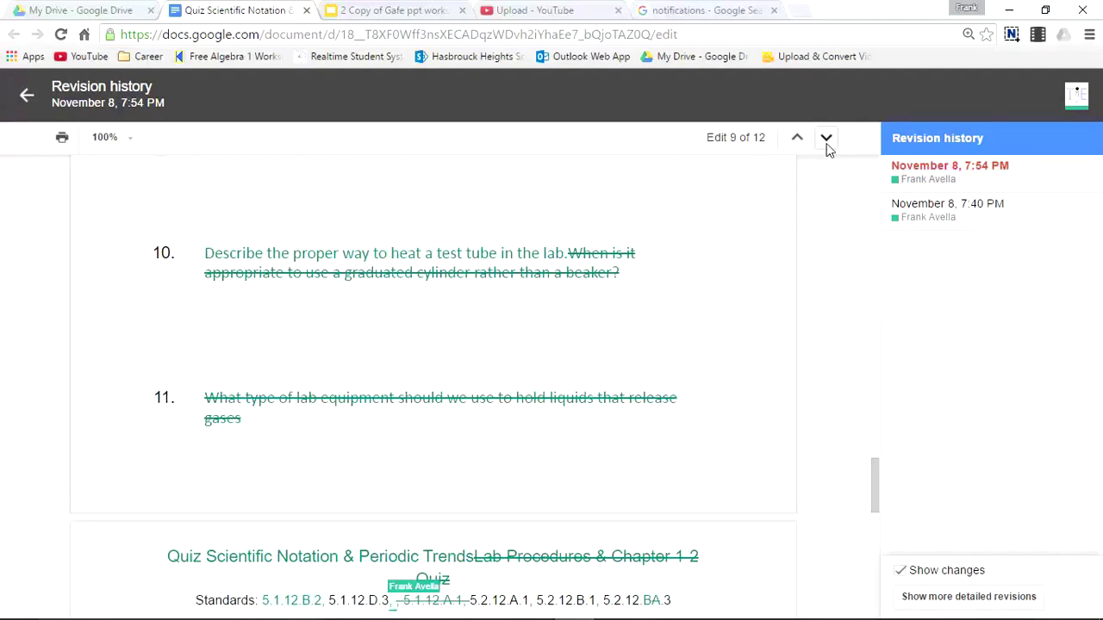
left_click(826, 138)
left_click(825, 138)
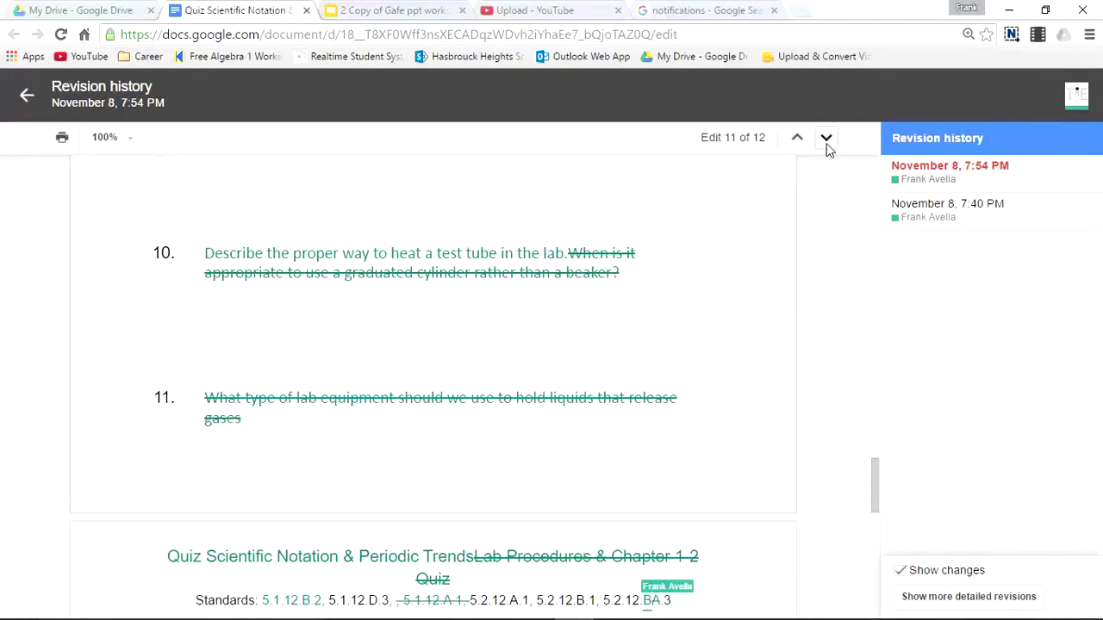
left_click(825, 138)
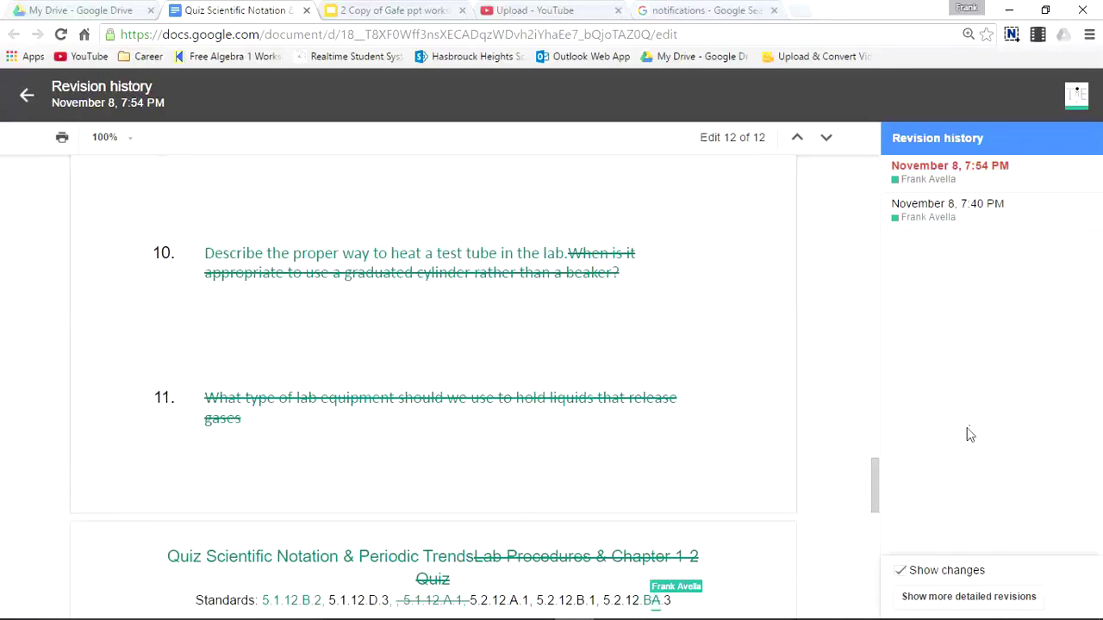
- Show more detailed revisions and view the November 8 versions in order from 7:40 PM through the second 7:46 PM entry
left_click(999, 596)
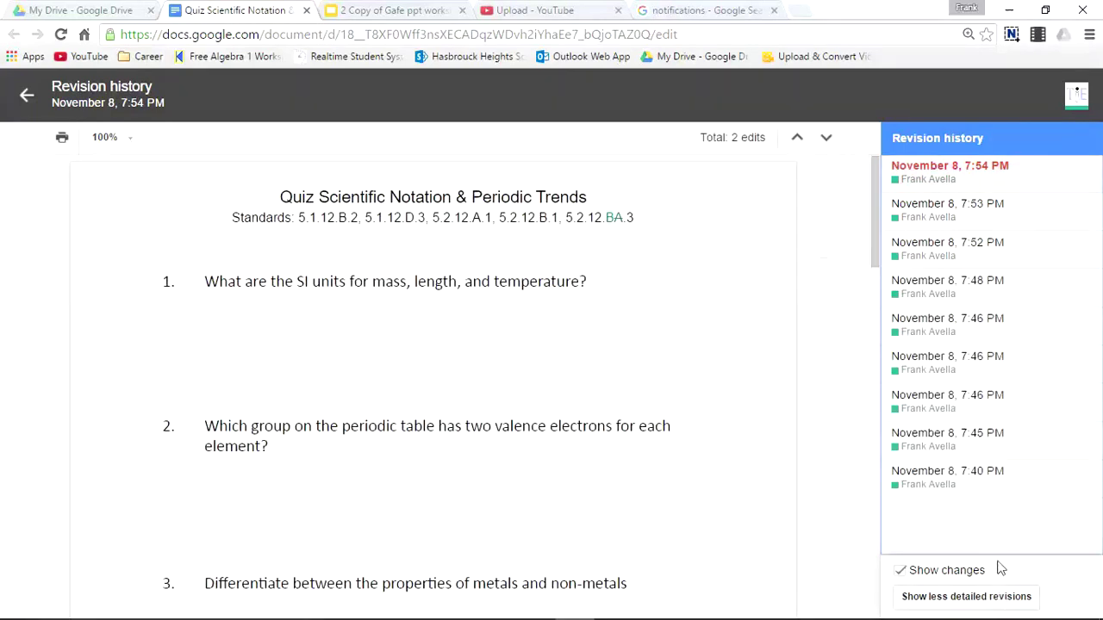
left_click(1015, 491)
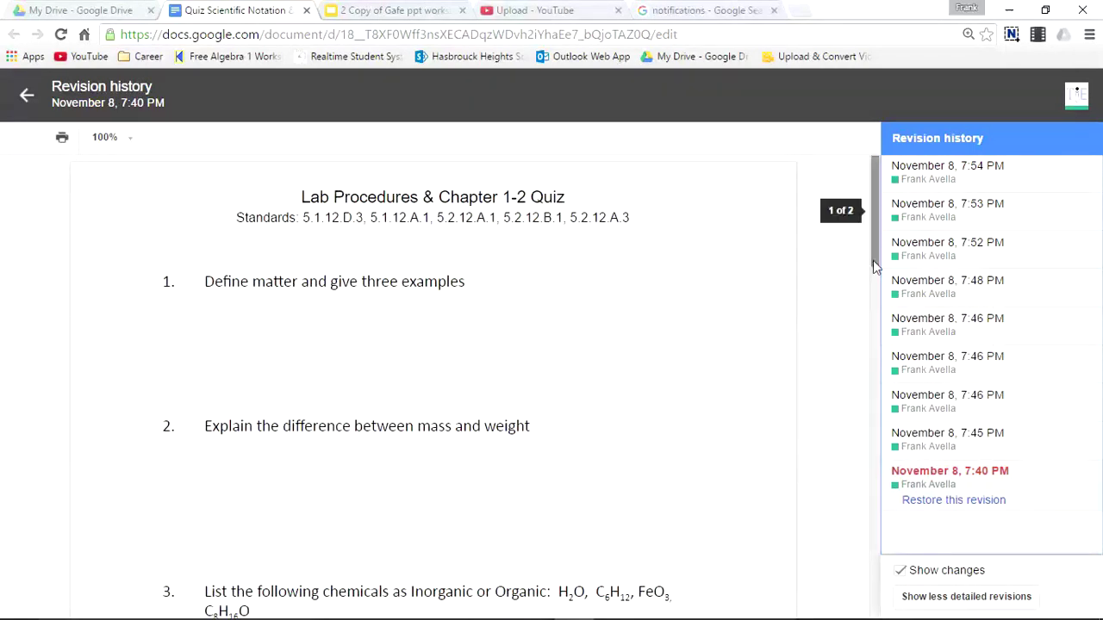
left_click_drag(871, 264, 879, 310)
left_click(997, 448)
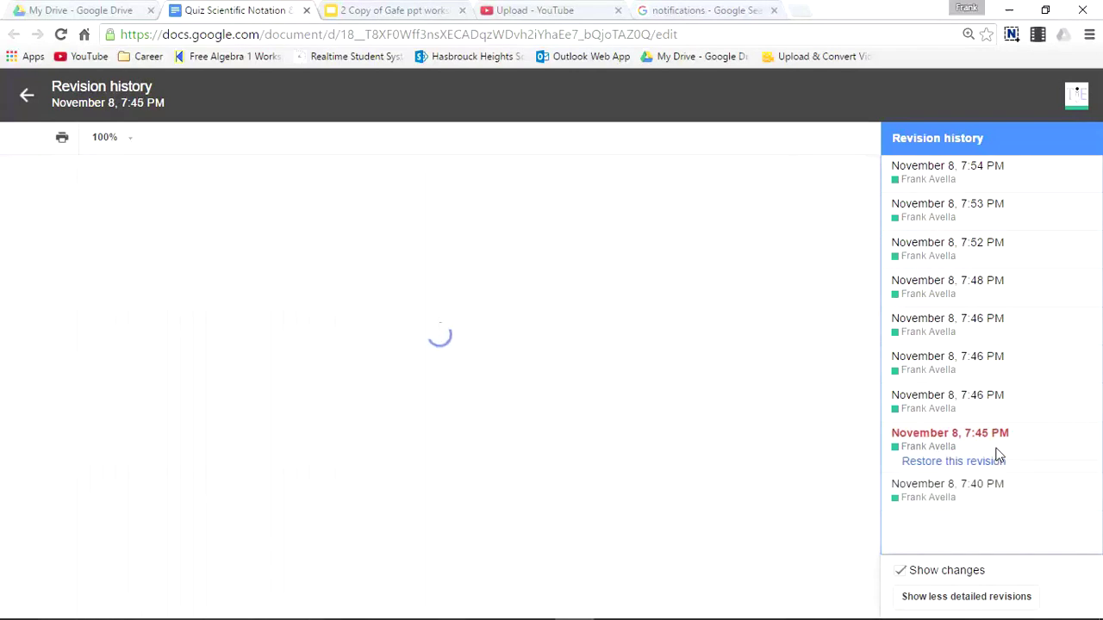
left_click(993, 398)
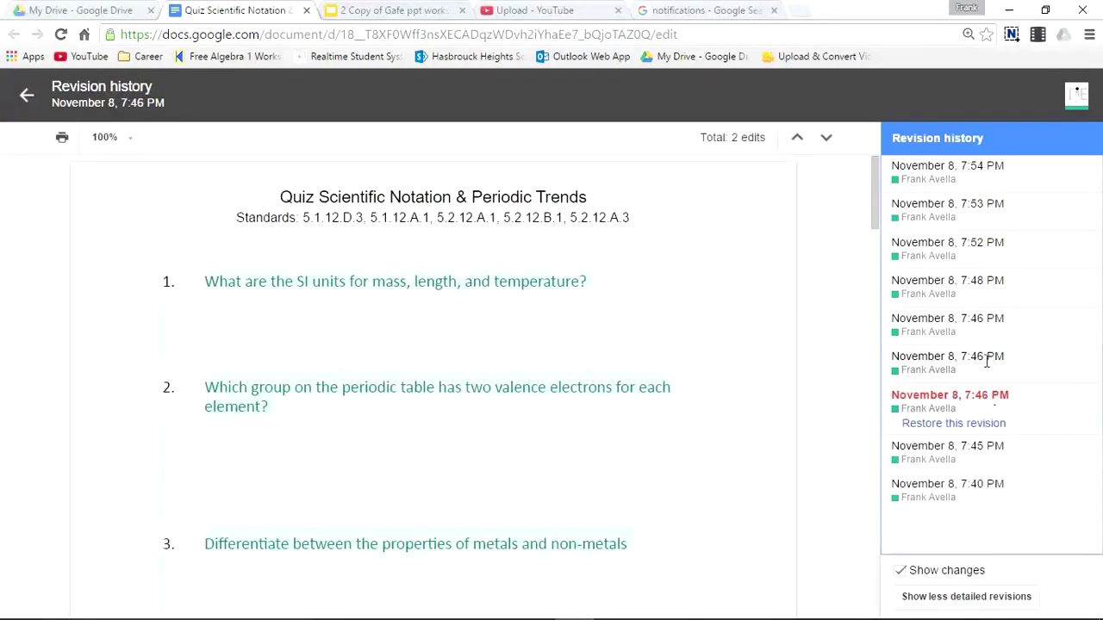
left_click(987, 359)
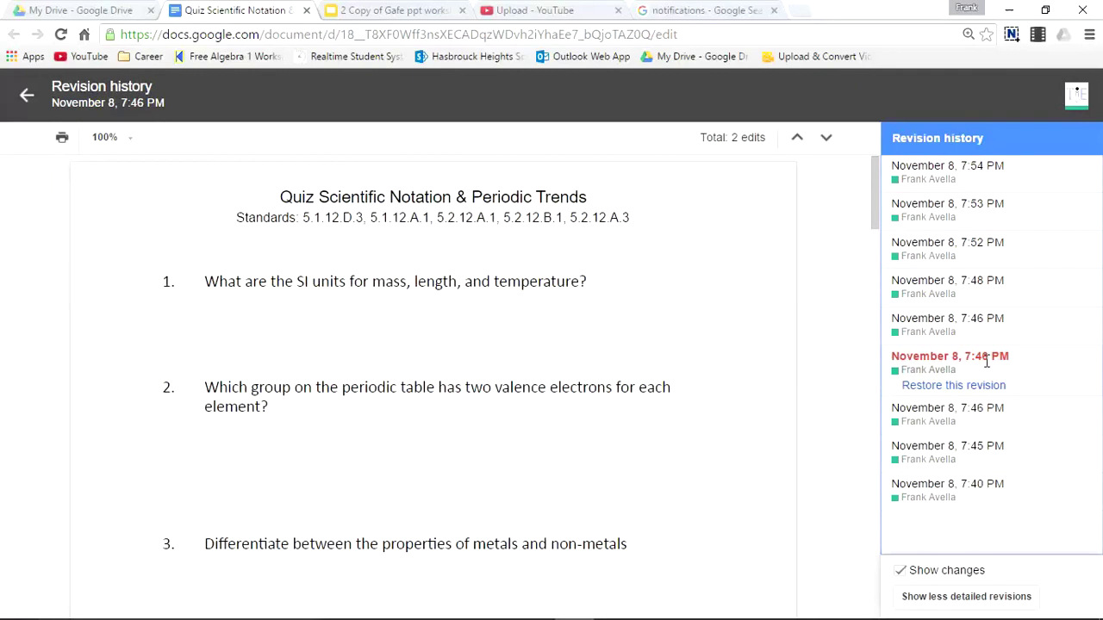